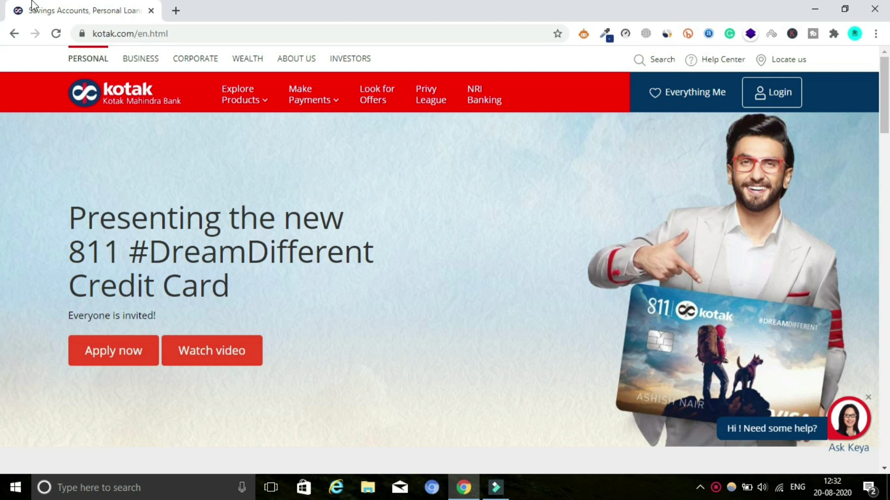
Open the Kotak net banking login page and switch the login method to User Name.
left_click_drag(201, 32, 77, 33)
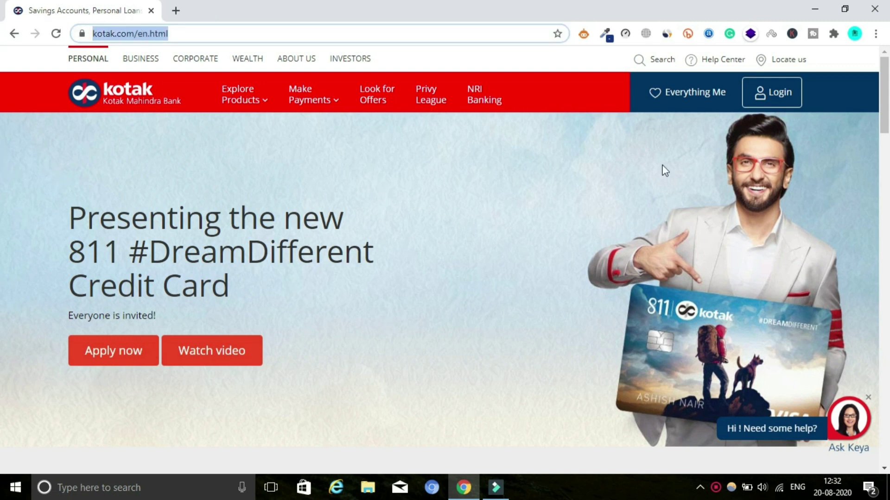
left_click(693, 128)
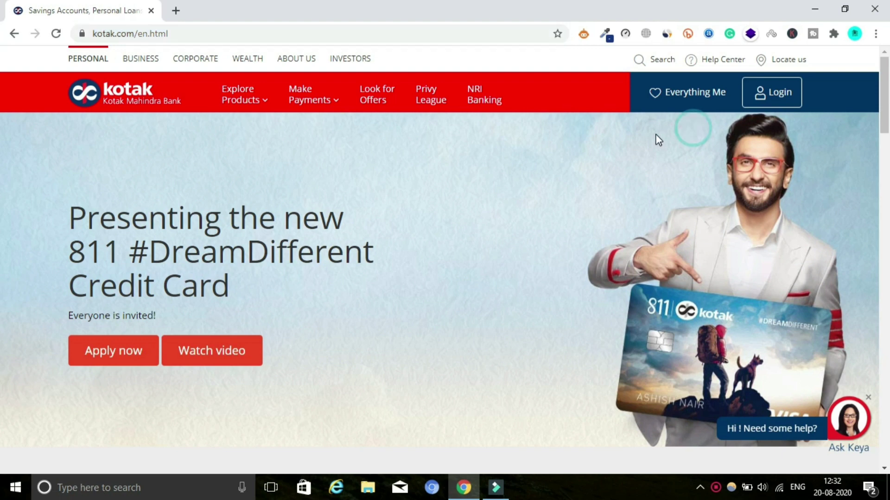
left_click(780, 94)
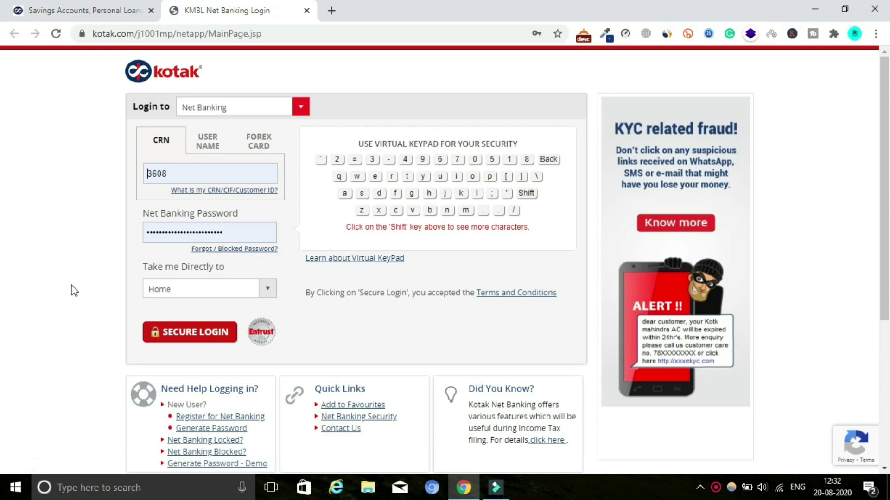
left_click(212, 149)
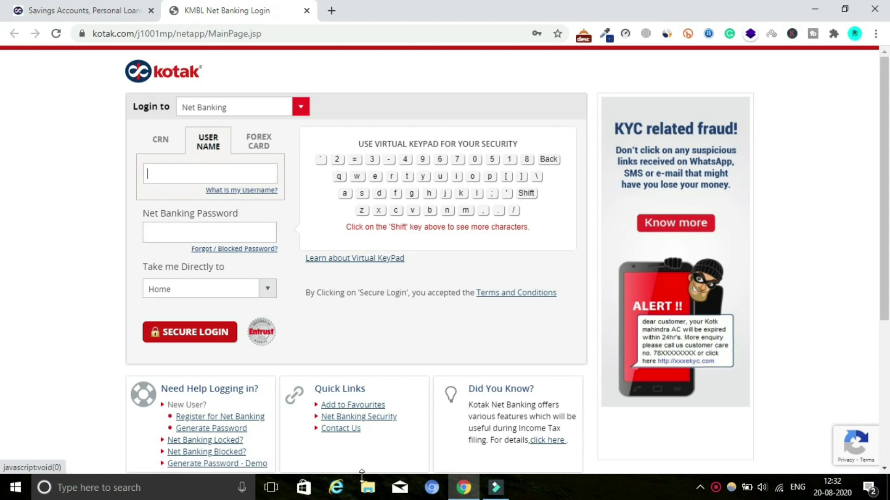
right_click(717, 489)
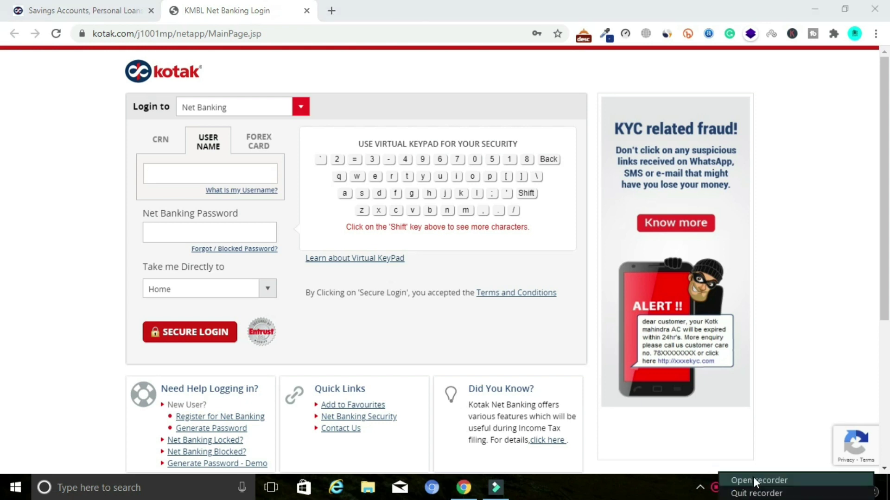
left_click(765, 481)
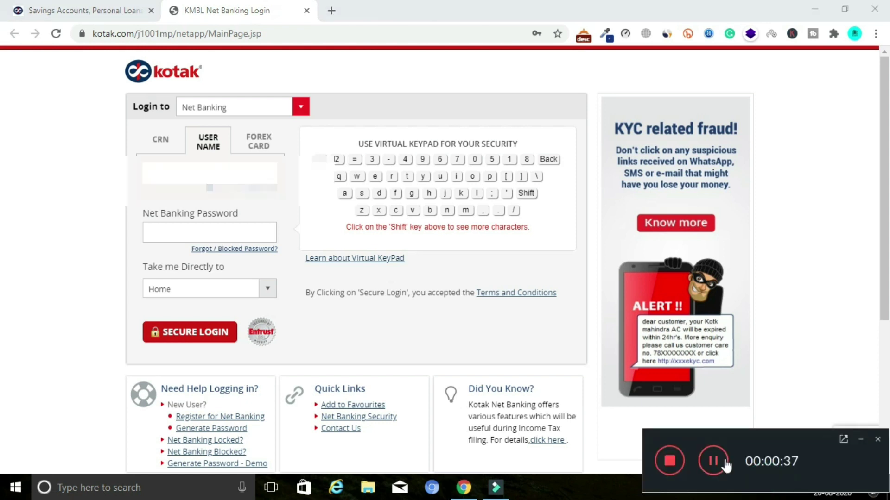
left_click(717, 462)
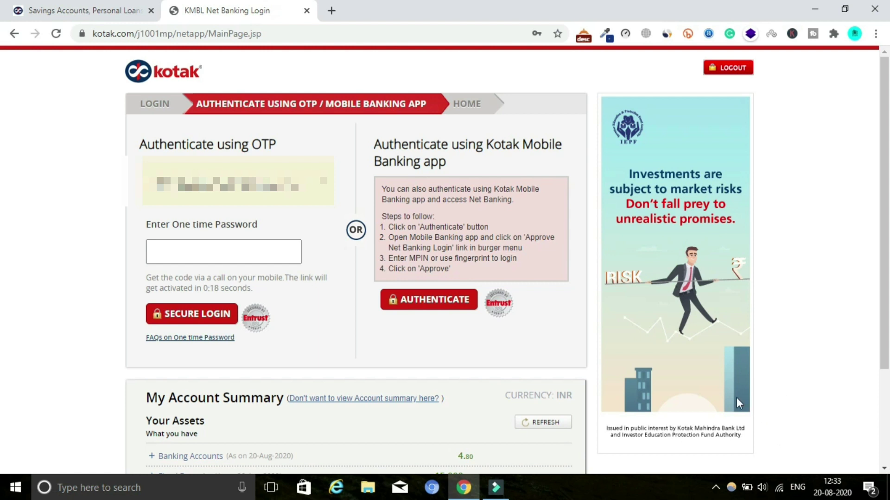
Complete the net banking login with the one-time password and open the profile and contact details page.
left_click(269, 251)
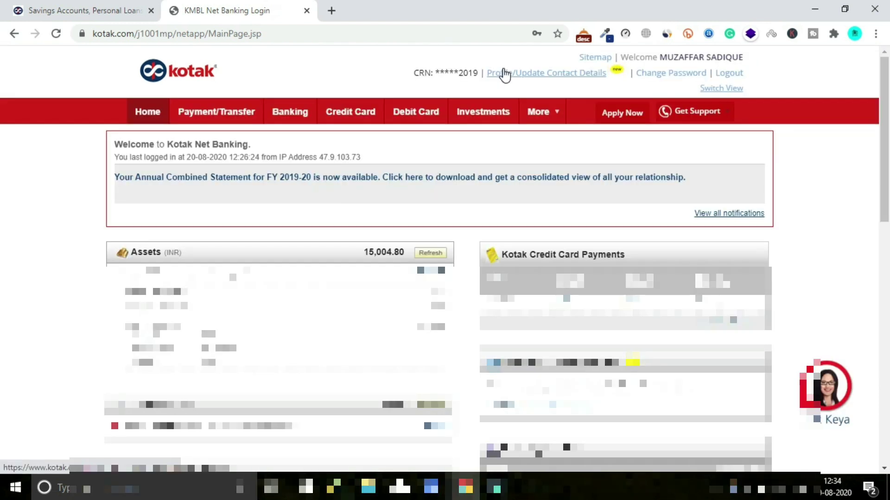
left_click(530, 79)
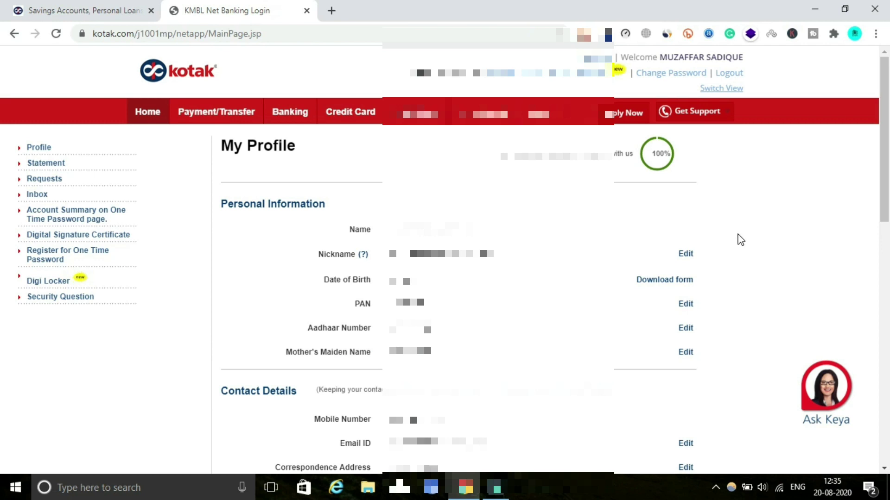
Review the Contact Details and Other Information sections of the profile.
scroll(738, 235, "down", 1)
scroll(740, 240, "down", 2)
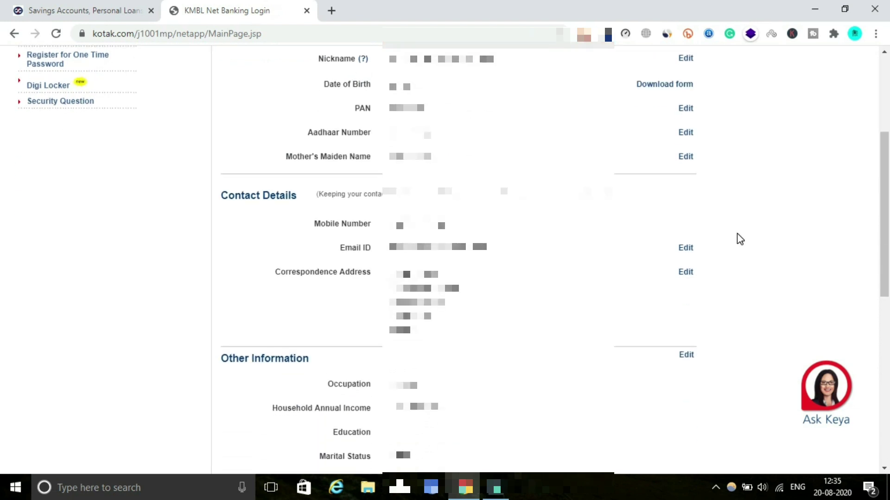
scroll(740, 239, "down", 1)
scroll(740, 239, "down", 1)
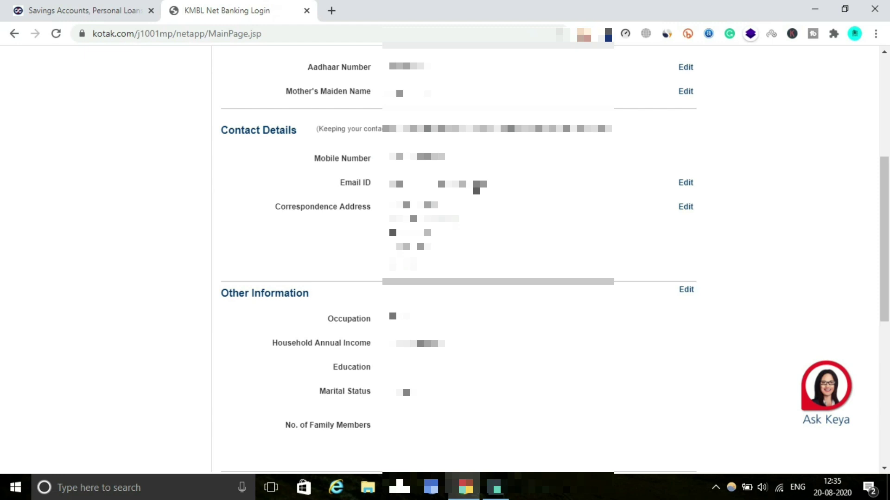
scroll(476, 186, "down", 3)
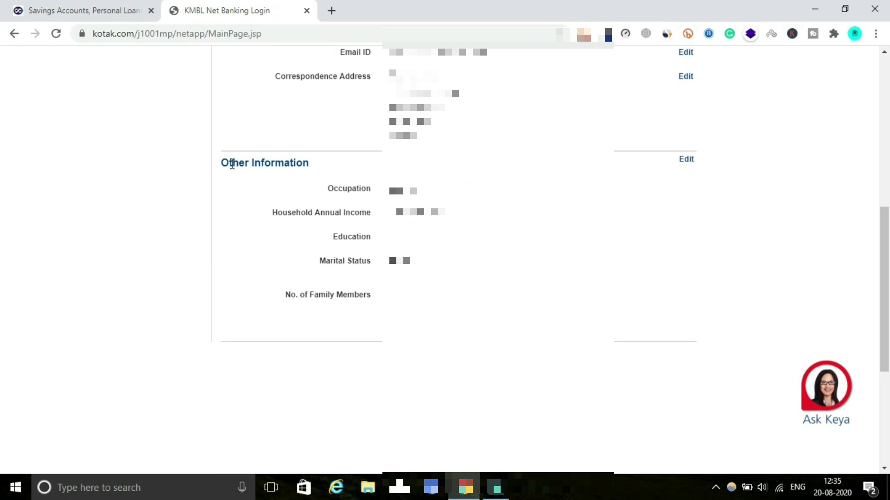
left_click_drag(216, 163, 455, 306)
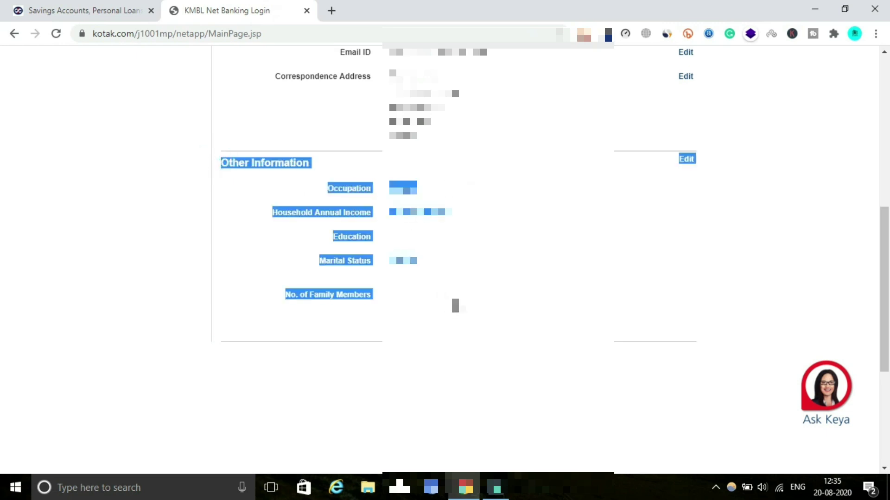
left_click(496, 282)
scroll(497, 259, "up", 3)
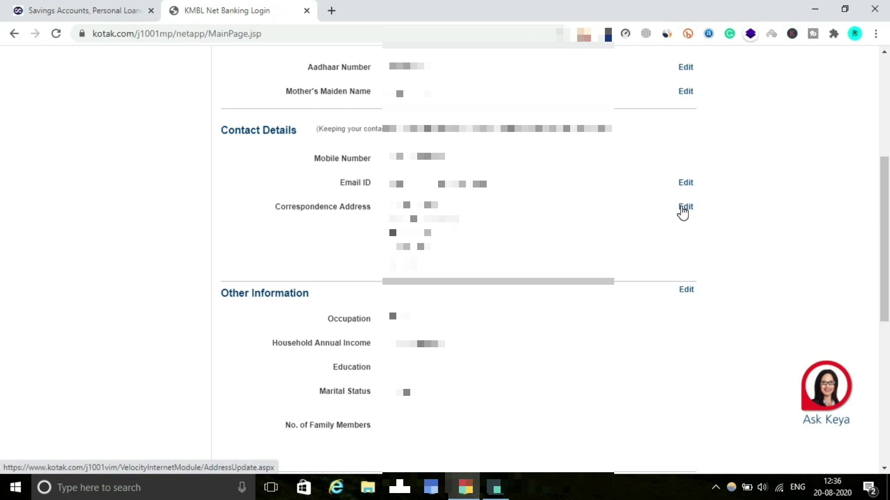
Start editing the correspondence address and choose to update it using Aadhar Number & OTP - INSTANT.
left_click(683, 213)
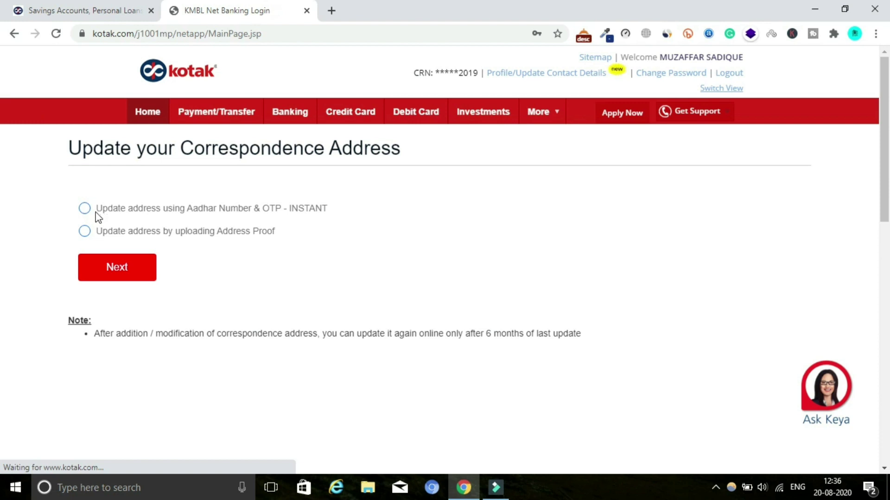
left_click_drag(96, 214, 113, 231)
left_click(287, 239)
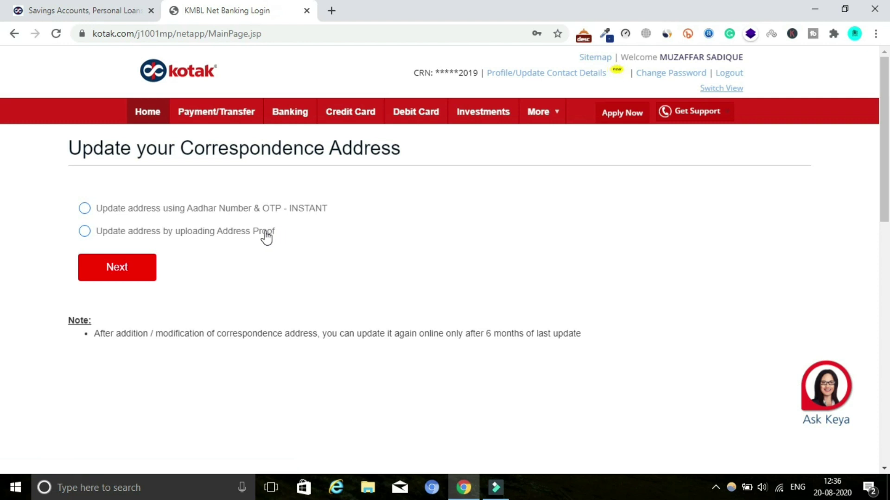
left_click(85, 209)
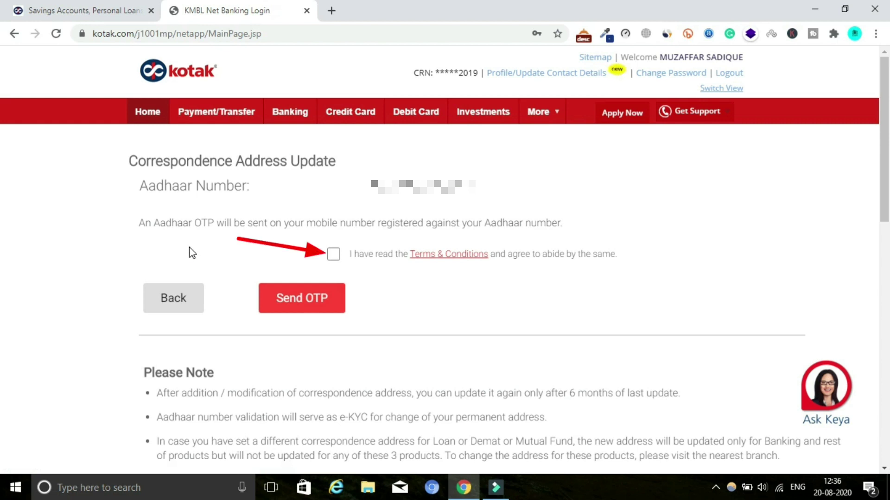
Agree to the Terms & Conditions and validate the request by submitting the Aadhaar OTP.
left_click(331, 254)
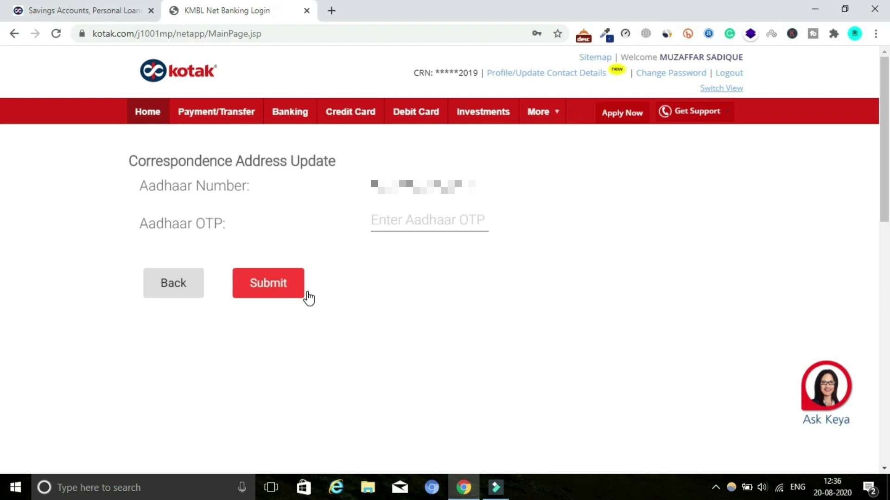
left_click(400, 219)
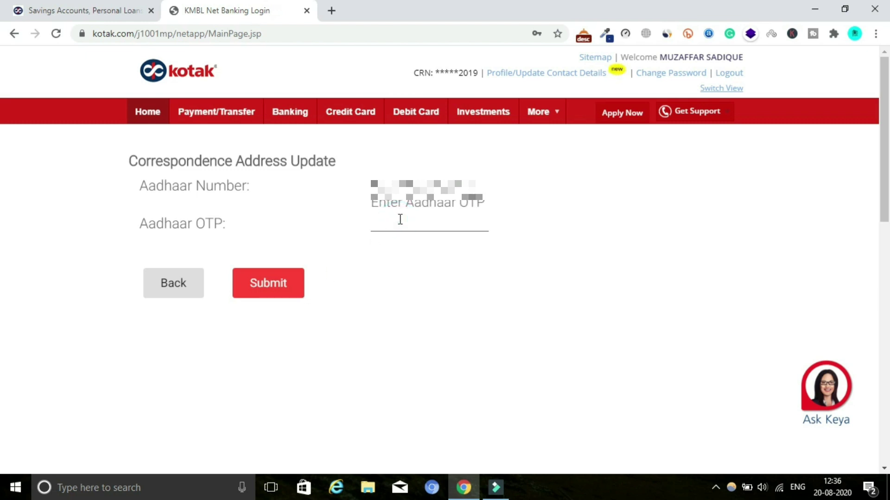
type("******")
left_click(287, 285)
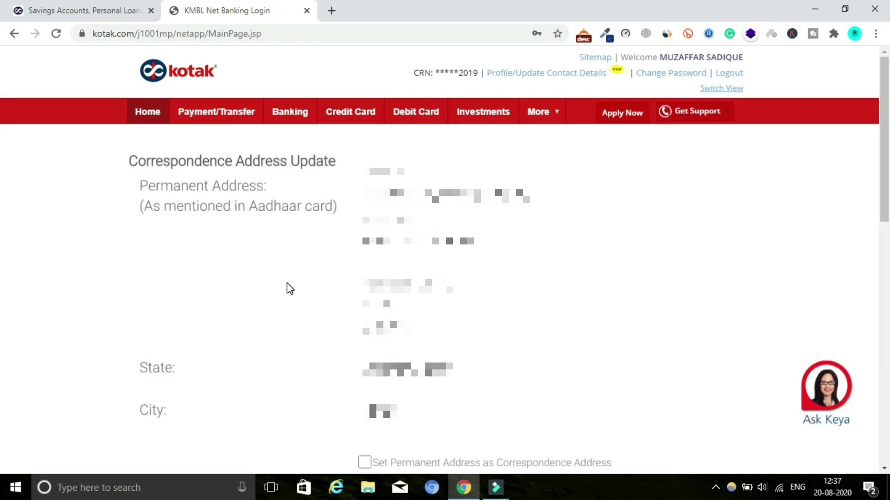
Review the permanent address from the Aadhaar card and set it as the correspondence address.
scroll(289, 288, "down", 2)
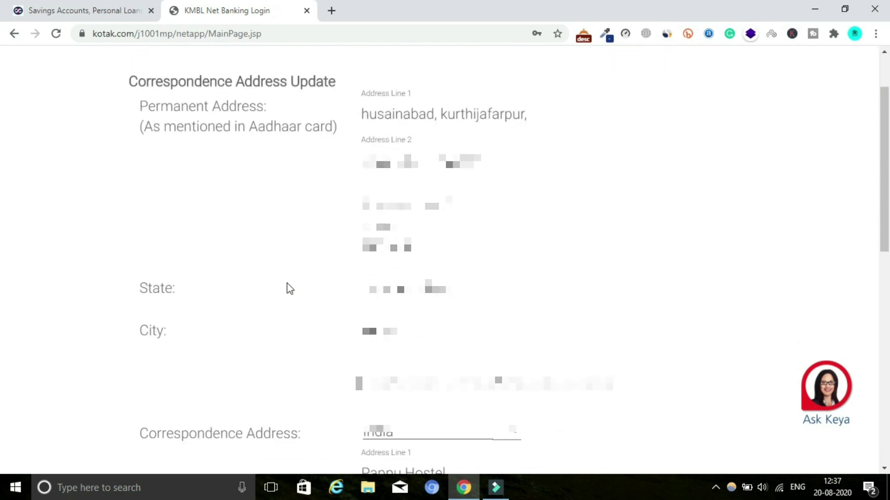
scroll(289, 288, "down", 3)
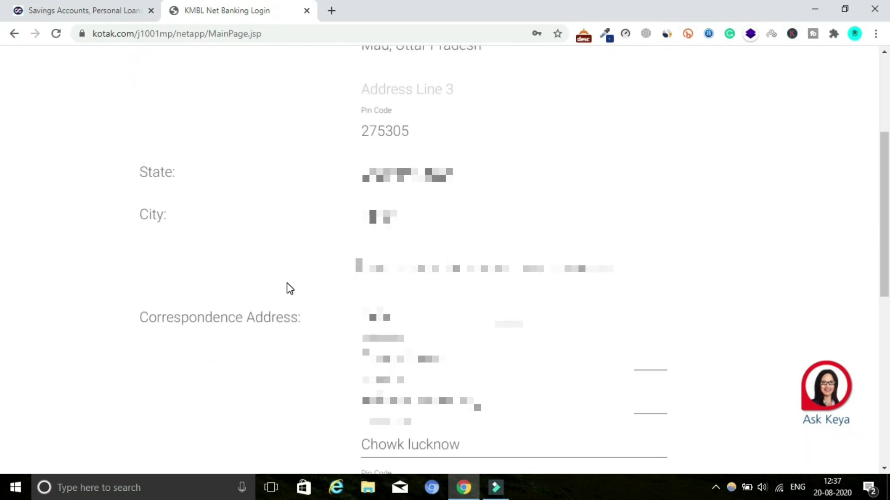
scroll(287, 284, "up", 4)
scroll(288, 283, "down", 3)
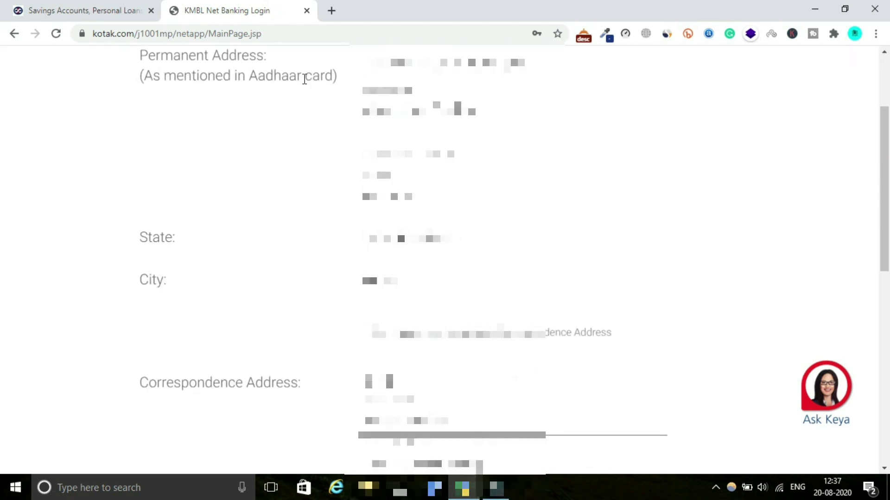
scroll(268, 207, "down", 2)
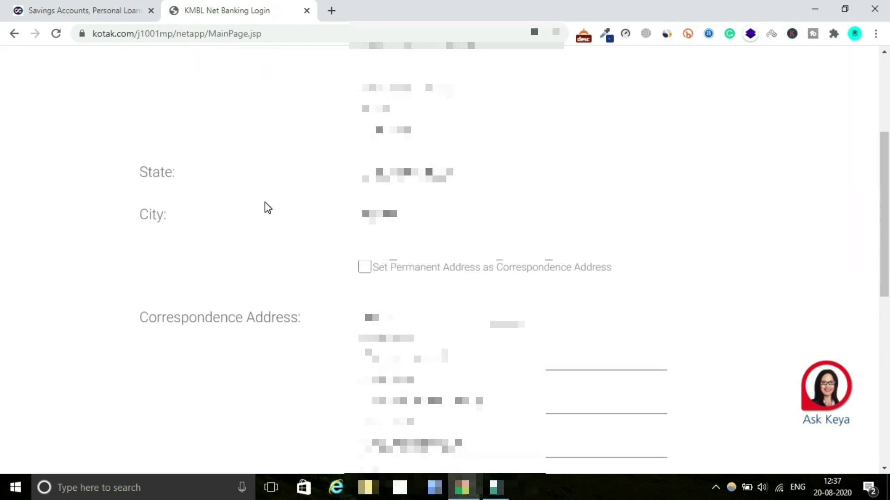
left_click(365, 268)
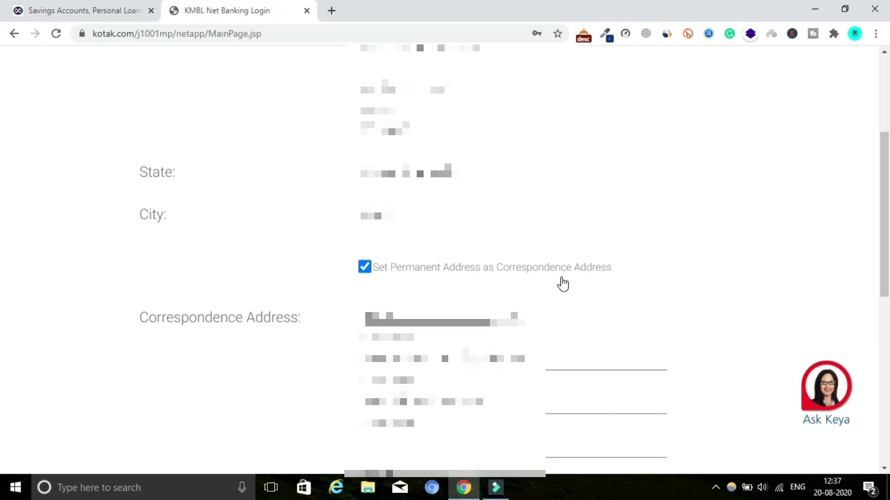
Check the Address Type options for the correspondence address and keep Residence.
scroll(563, 284, "down", 4)
scroll(561, 280, "down", 4)
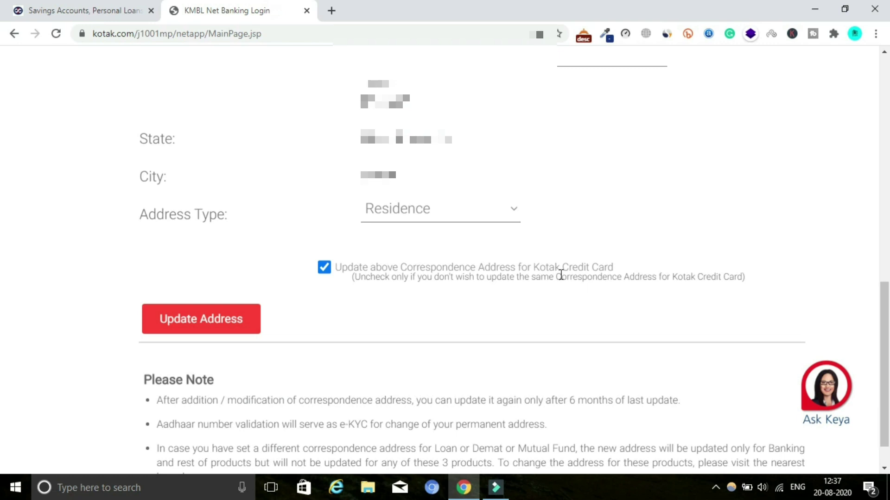
left_click(449, 212)
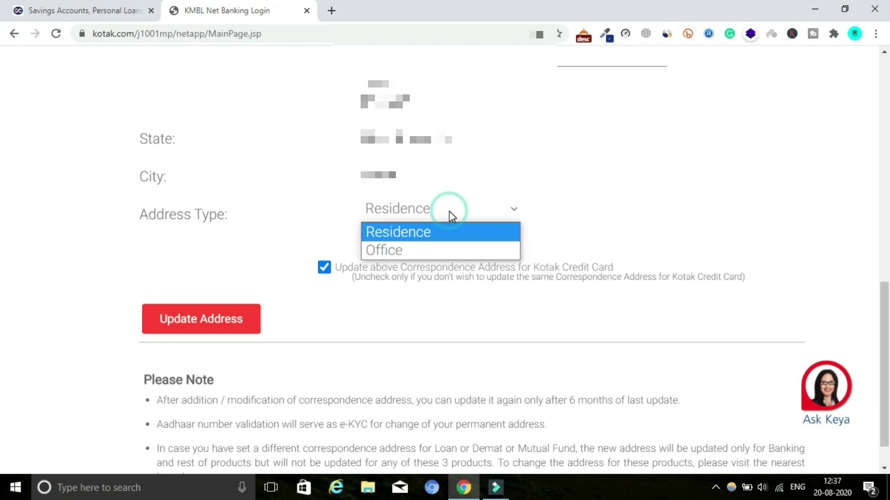
left_click(449, 211)
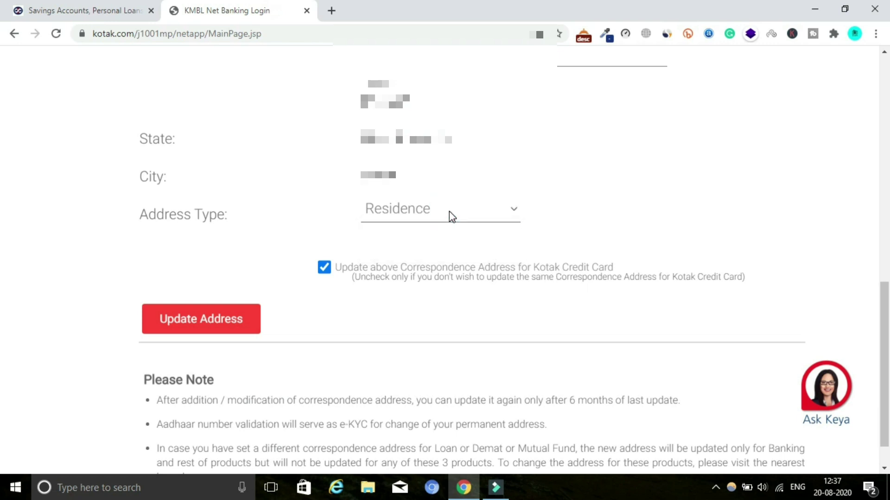
left_click(449, 211)
left_click(449, 211)
Submit the correspondence address update and confirm the address information.
scroll(588, 247, "up", 3)
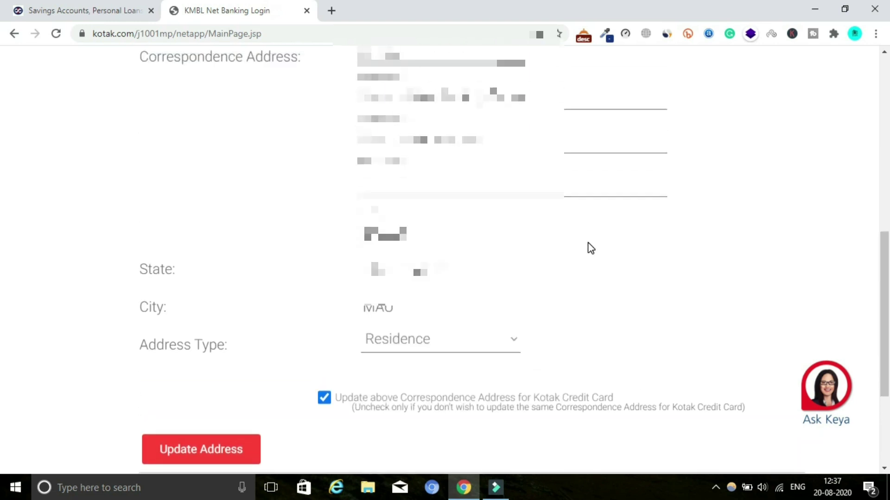
scroll(590, 248, "up", 10)
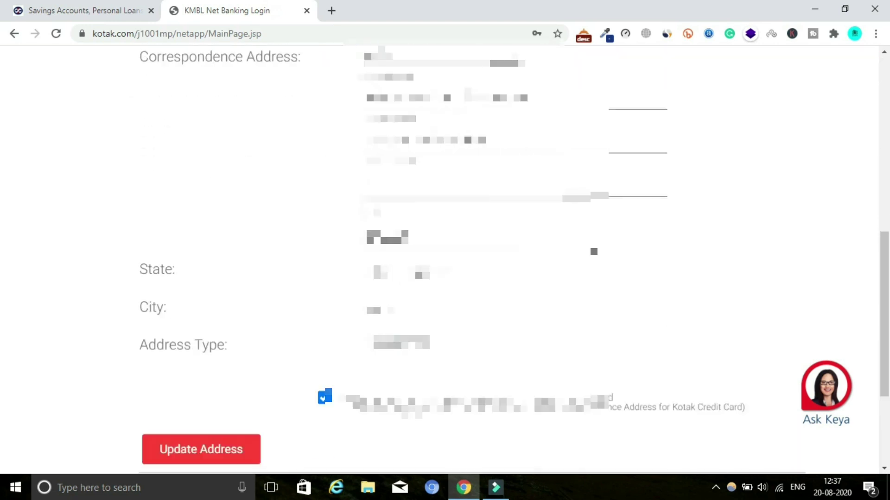
scroll(594, 252, "down", 3)
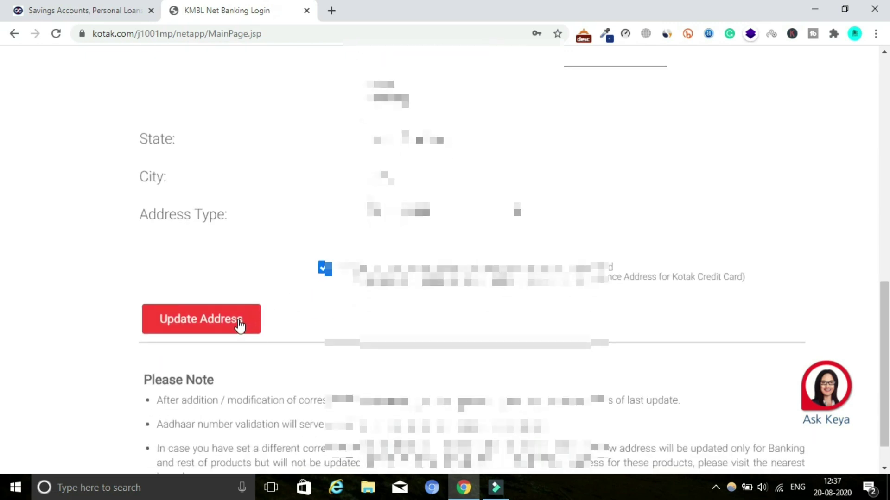
left_click(238, 320)
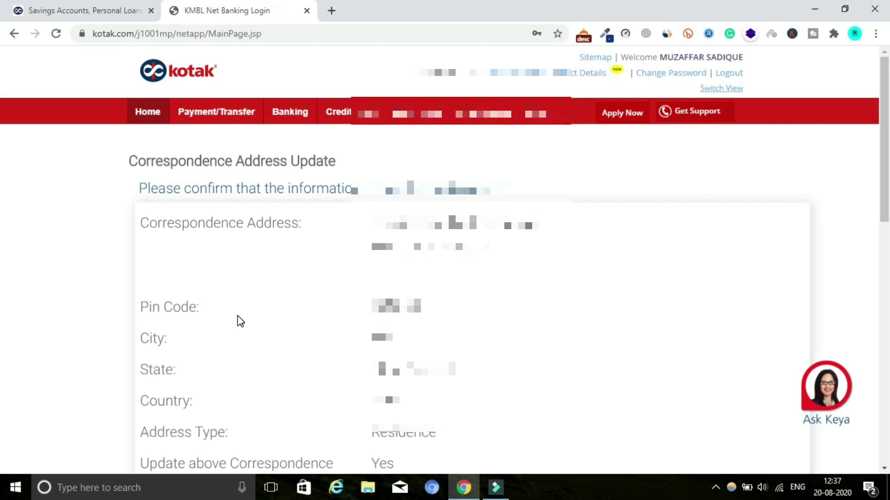
scroll(237, 316, "down", 4)
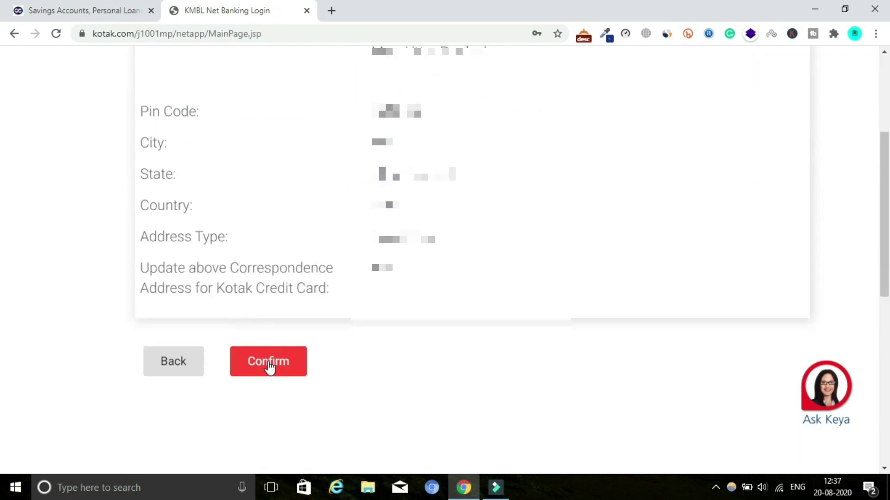
left_click(269, 367)
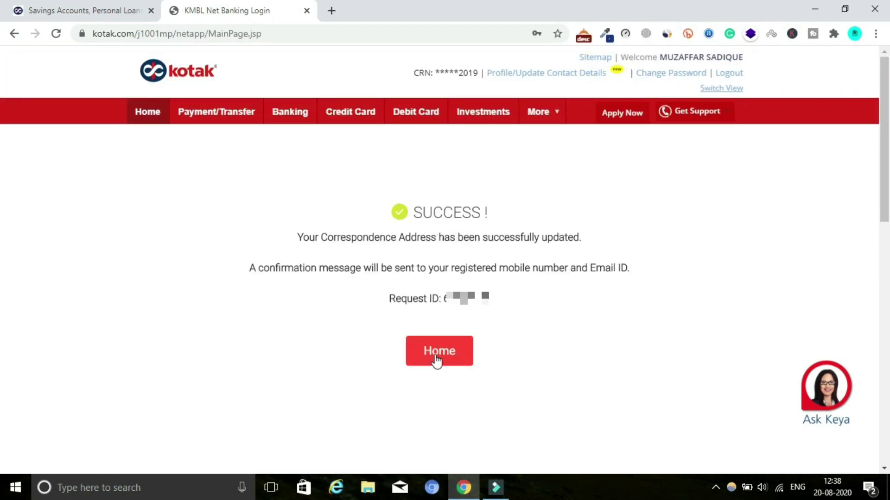
Return to the net banking home page and reopen the profile and contact details page.
left_click(436, 360)
left_click(556, 77)
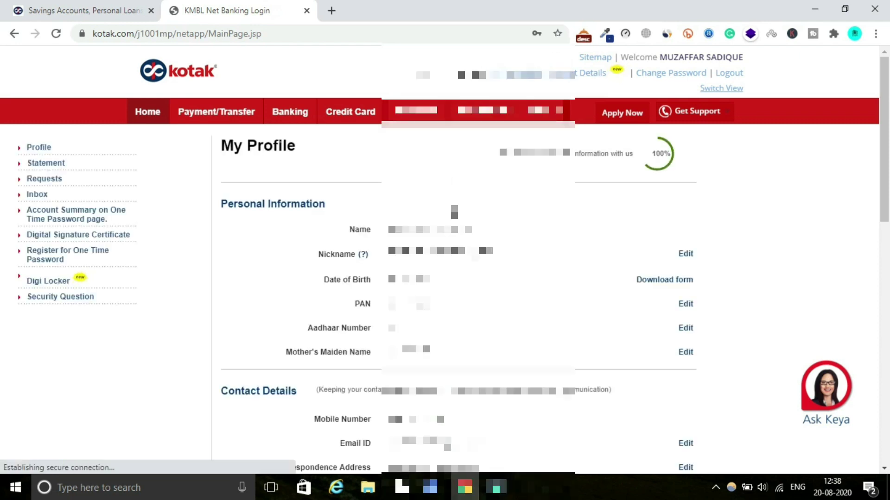
Open the Other Information section of the profile for editing and set the occupation to Self Employed.
key("Escape")
scroll(445, 260, "down", 4)
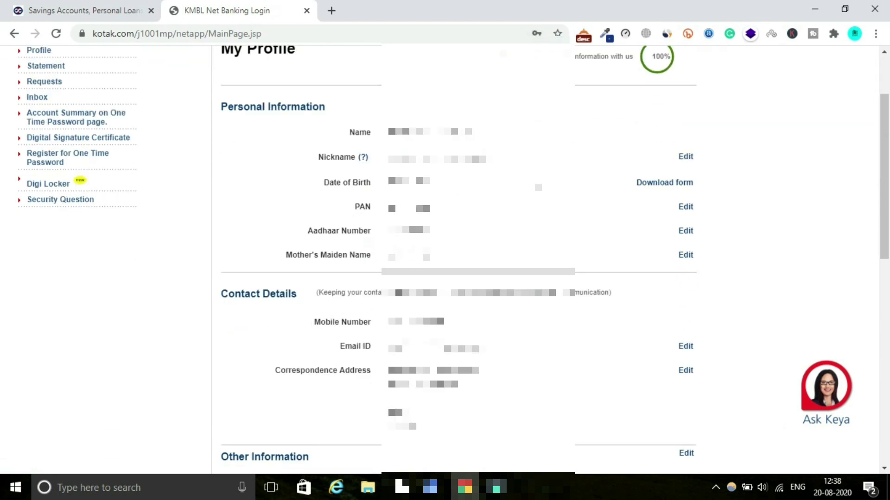
scroll(445, 259, "down", 1)
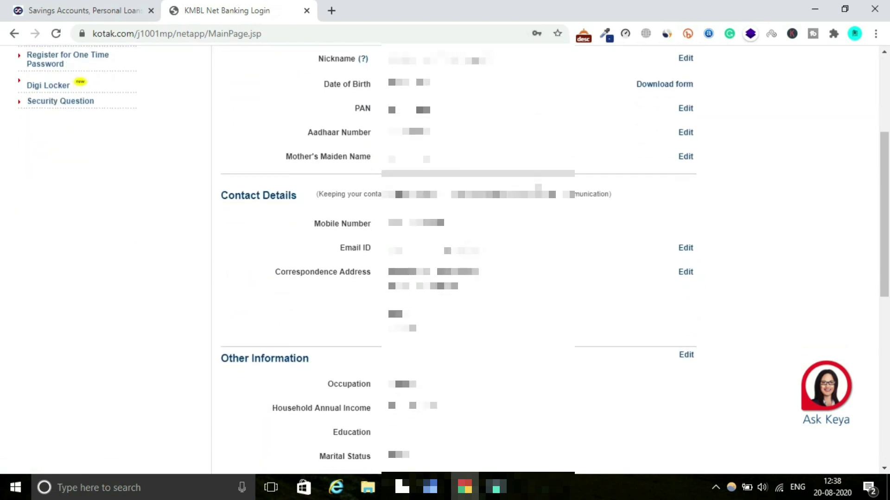
scroll(445, 259, "down", 1)
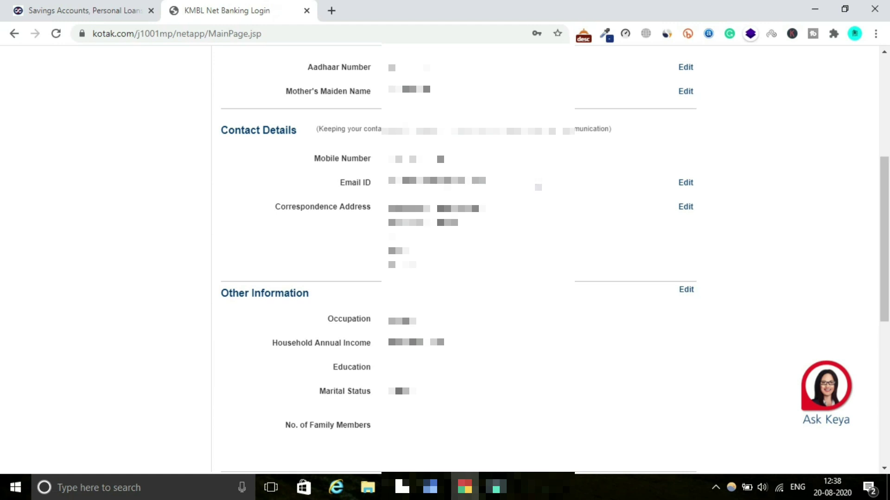
scroll(538, 187, "down", 3)
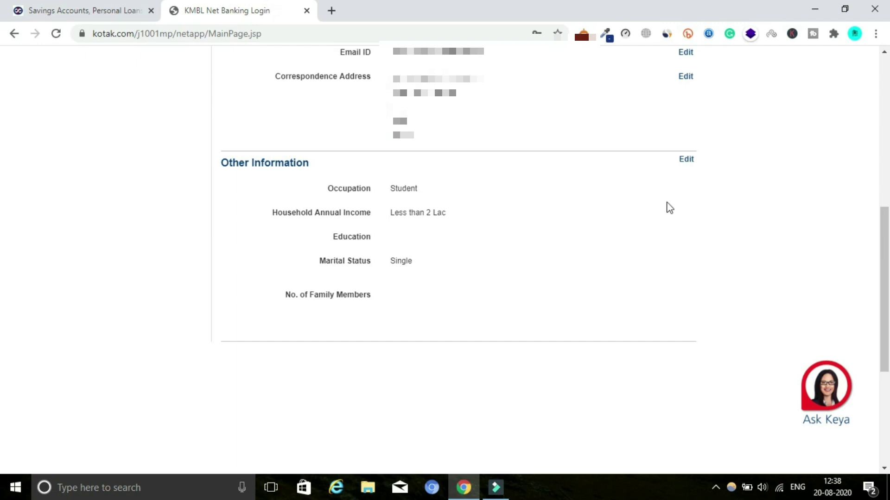
left_click(686, 160)
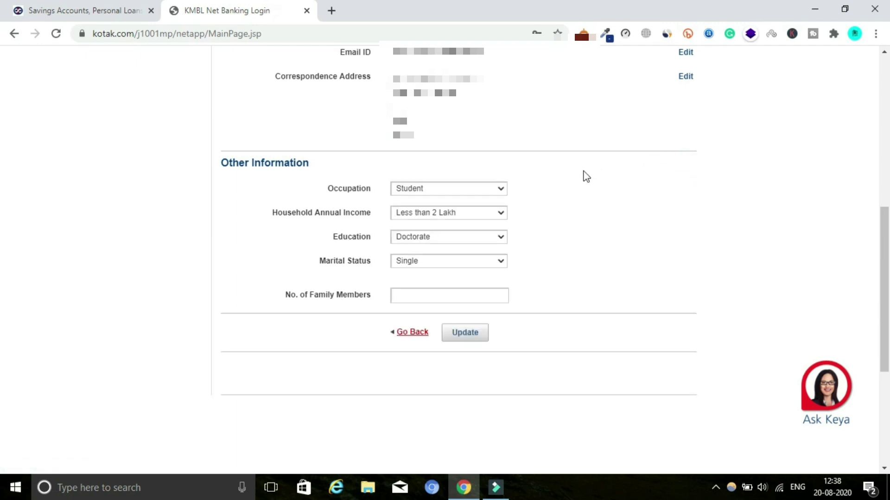
left_click(449, 187)
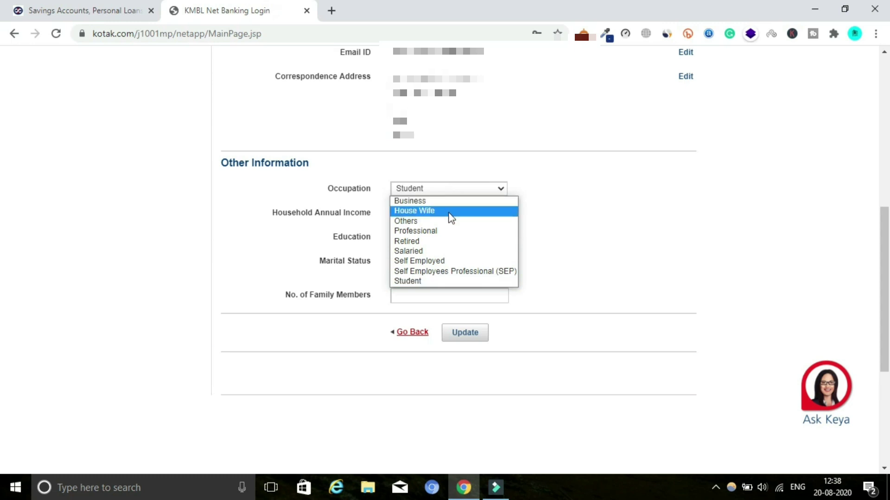
left_click(461, 261)
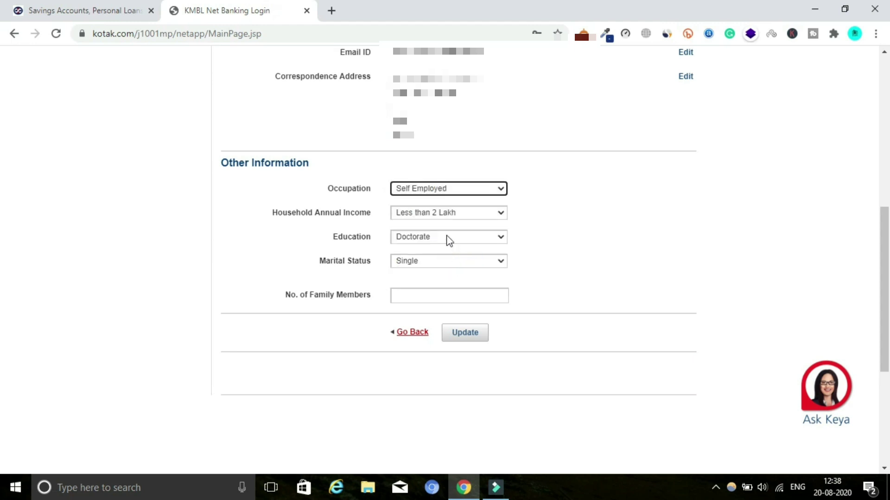
Set the household annual income to 2 Lakh to 5 Lakh and the education to Graduate, and submit the update.
left_click(440, 212)
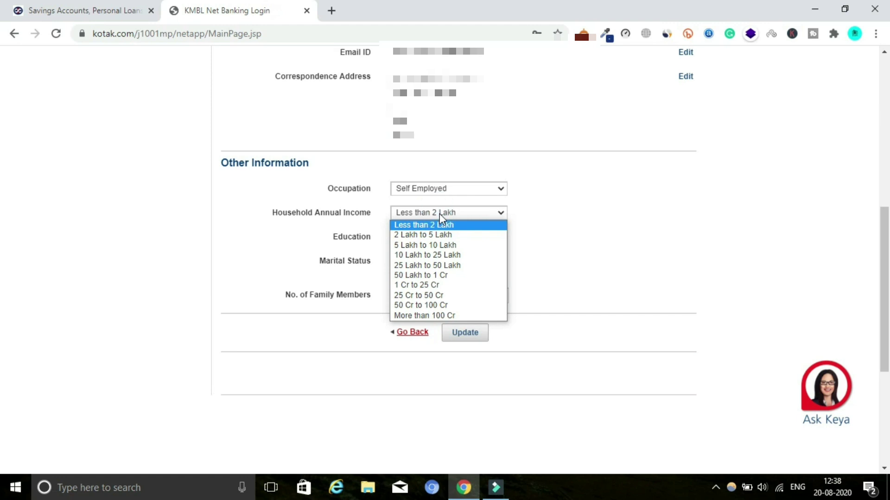
left_click(448, 235)
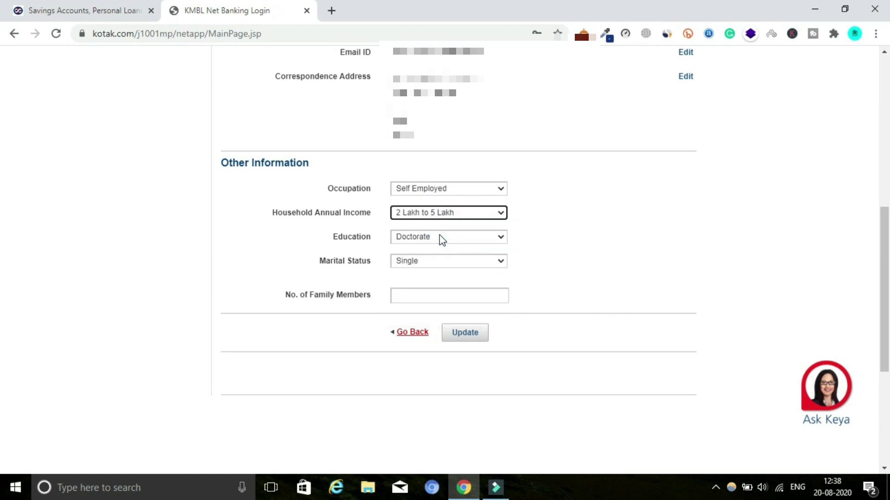
left_click(442, 237)
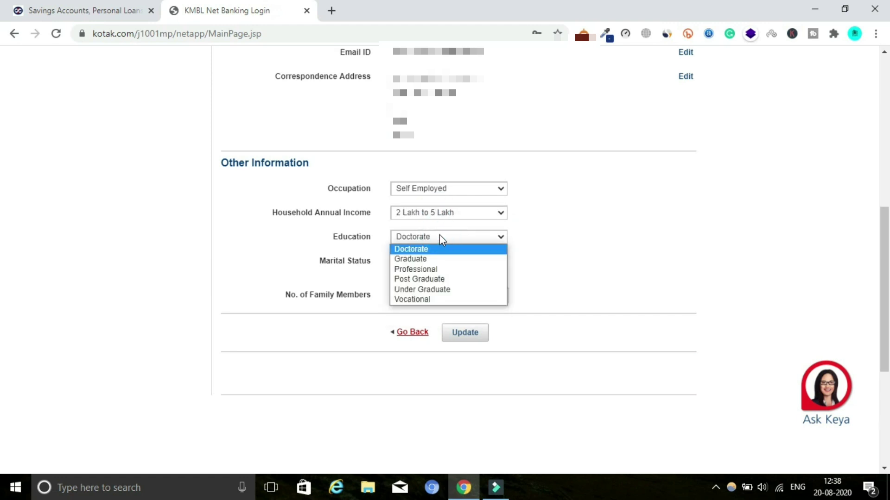
left_click(445, 260)
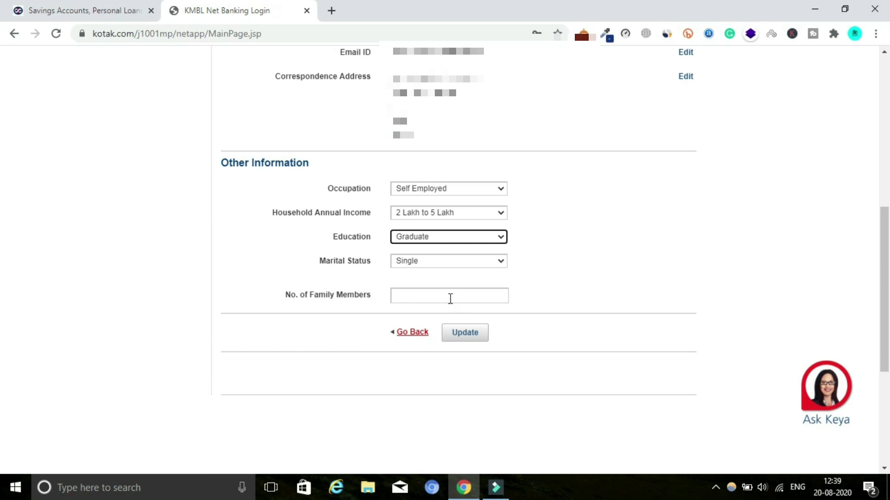
left_click(468, 336)
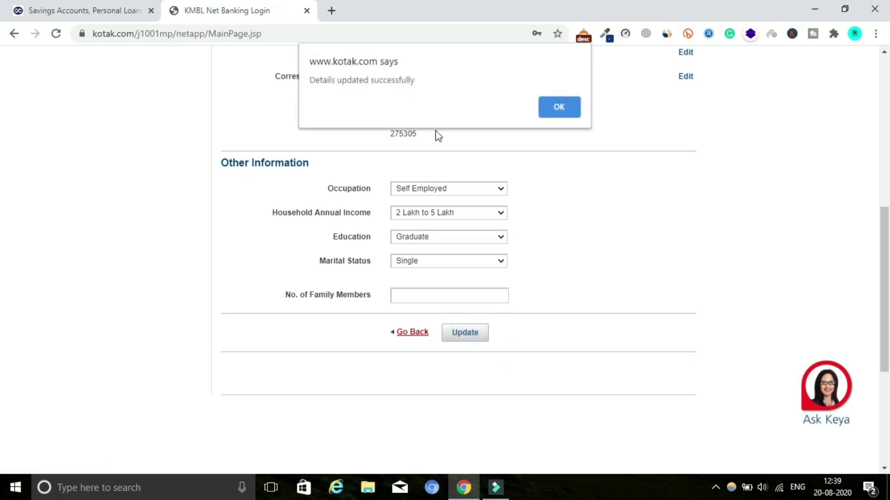
left_click(559, 107)
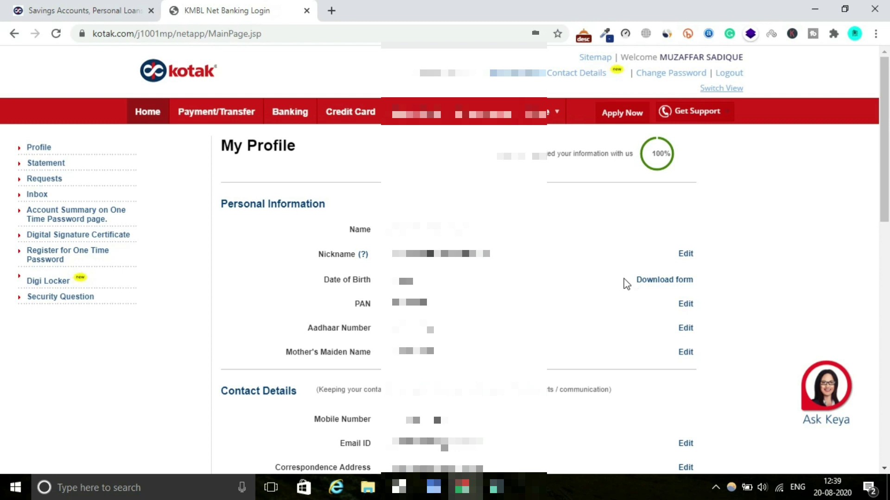
Review the contact details and Other Information on the profile page and log out of net banking.
scroll(625, 284, "down", 4)
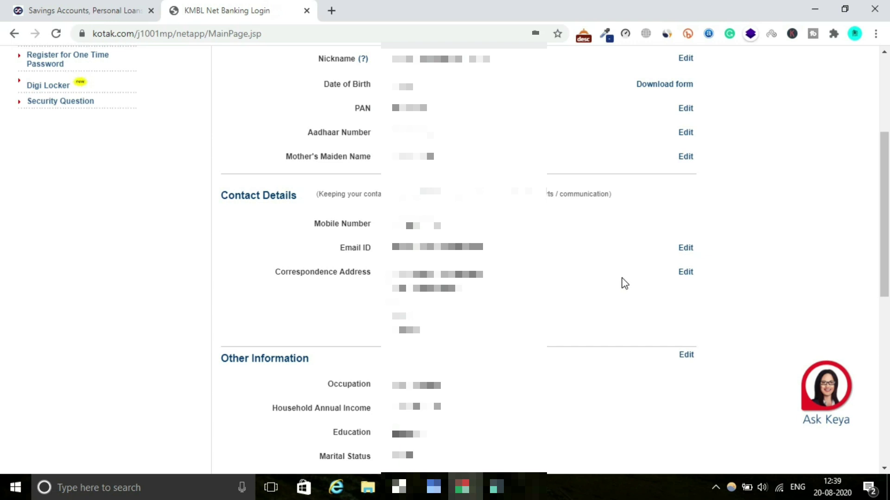
scroll(625, 284, "down", 2)
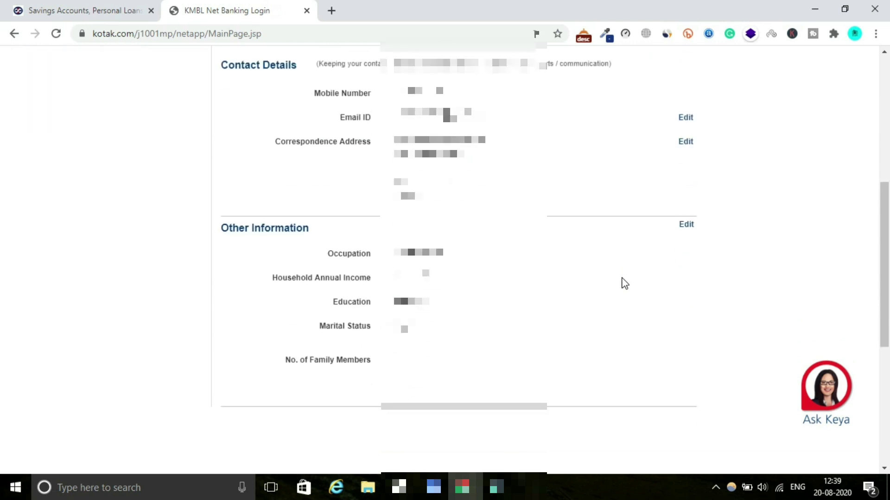
scroll(625, 283, "up", 6)
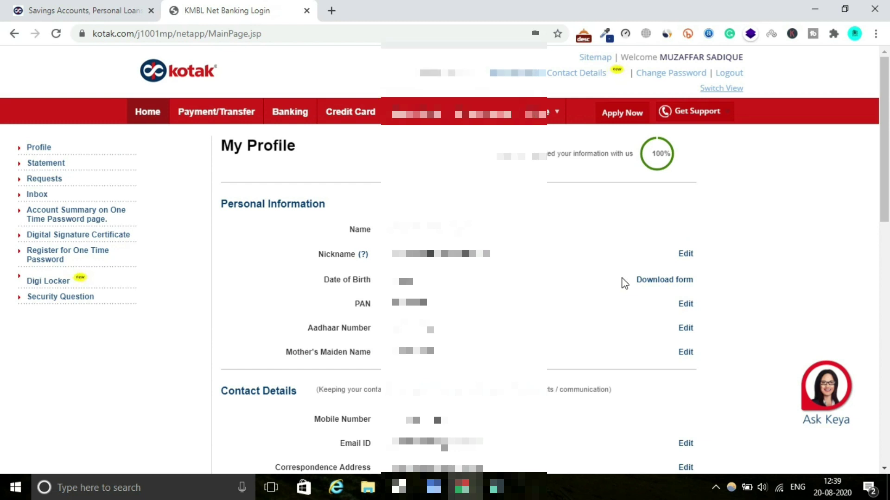
left_click(733, 78)
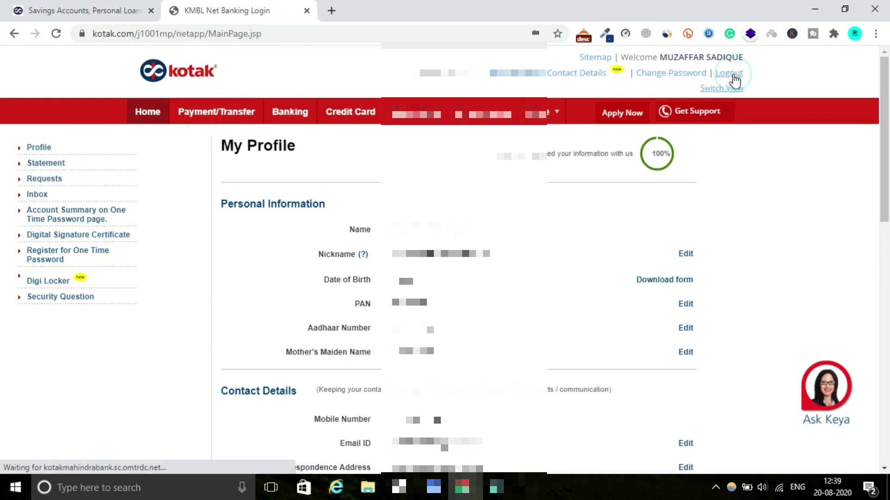